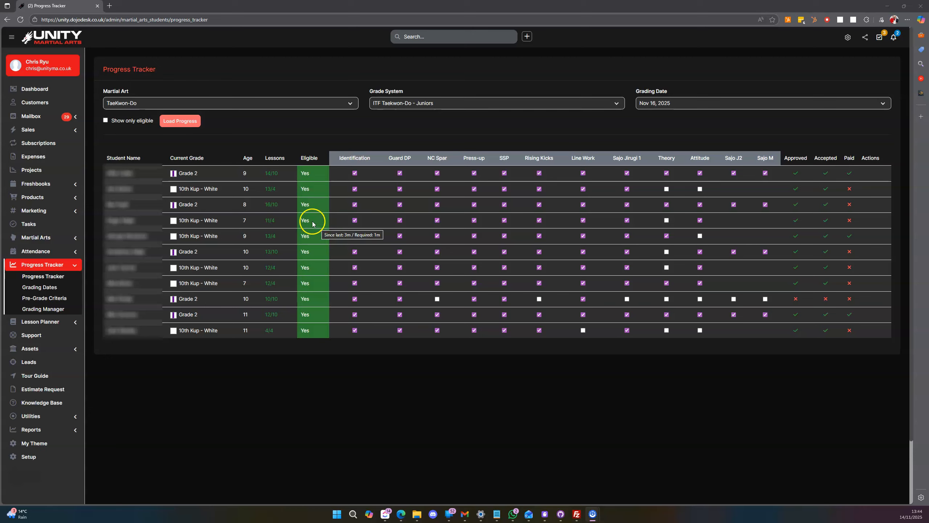
Open the Grading Manager for the grading dated 2025-11-16.
mouse_move(306, 221)
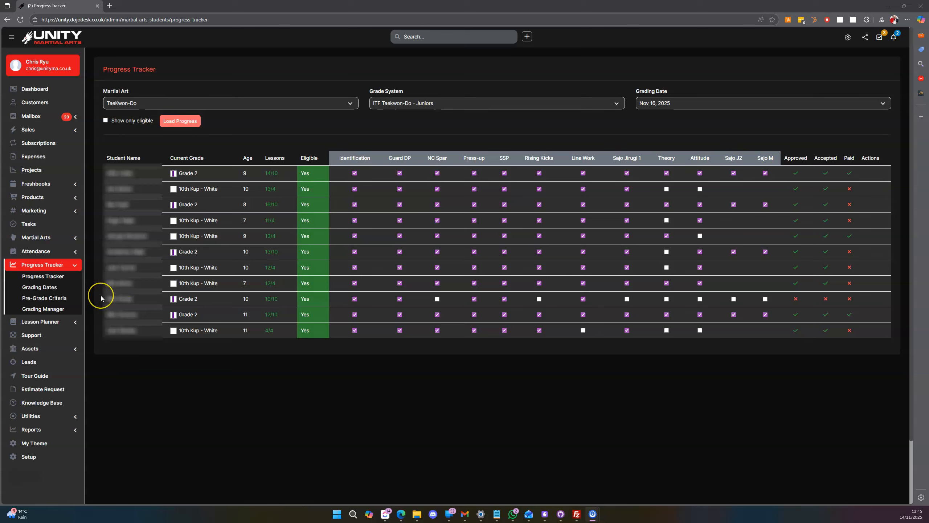
left_click(72, 238)
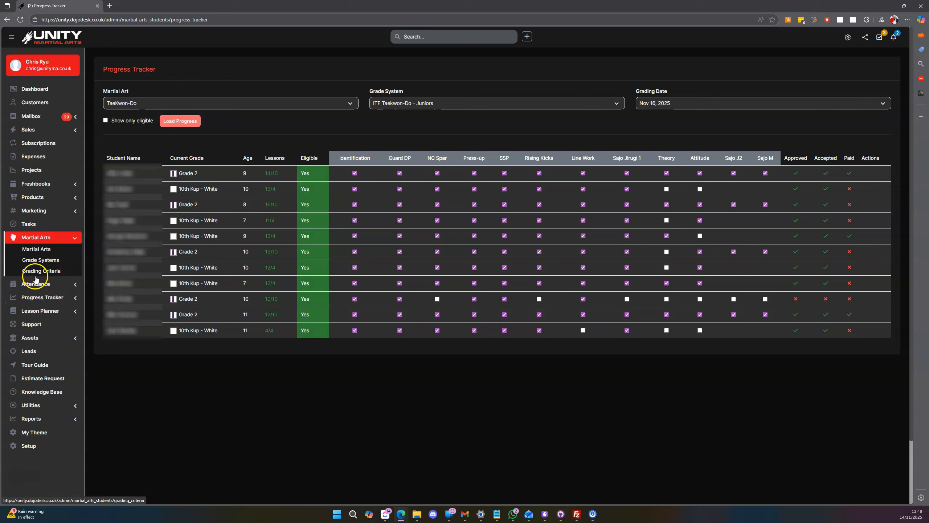
left_click(41, 298)
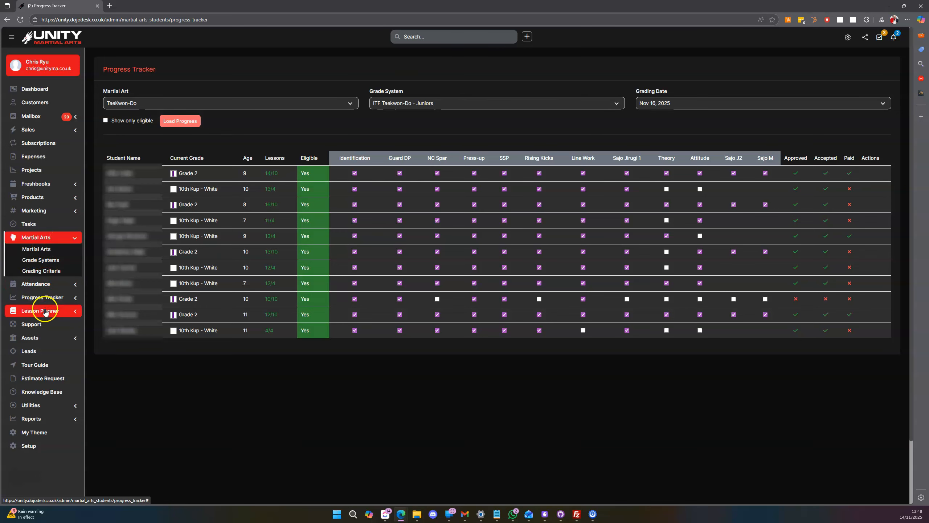
left_click(42, 309)
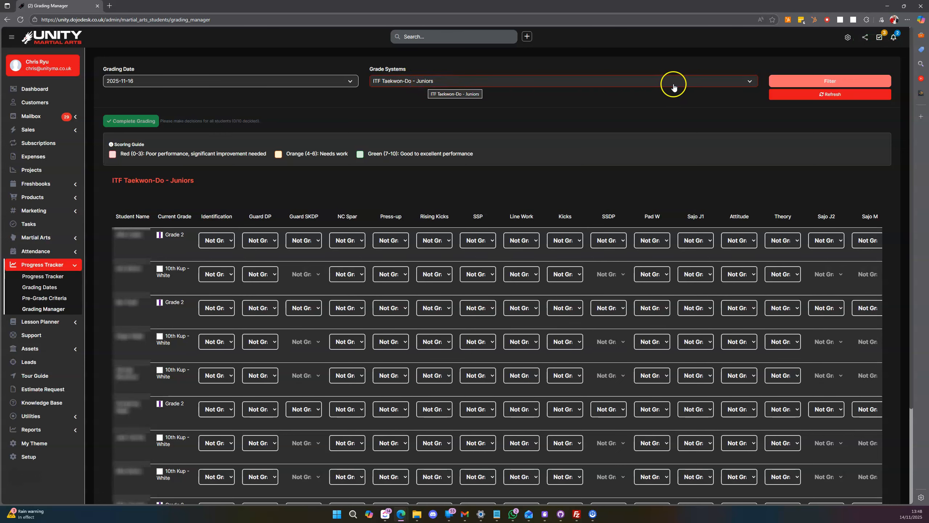
left_click(500, 82)
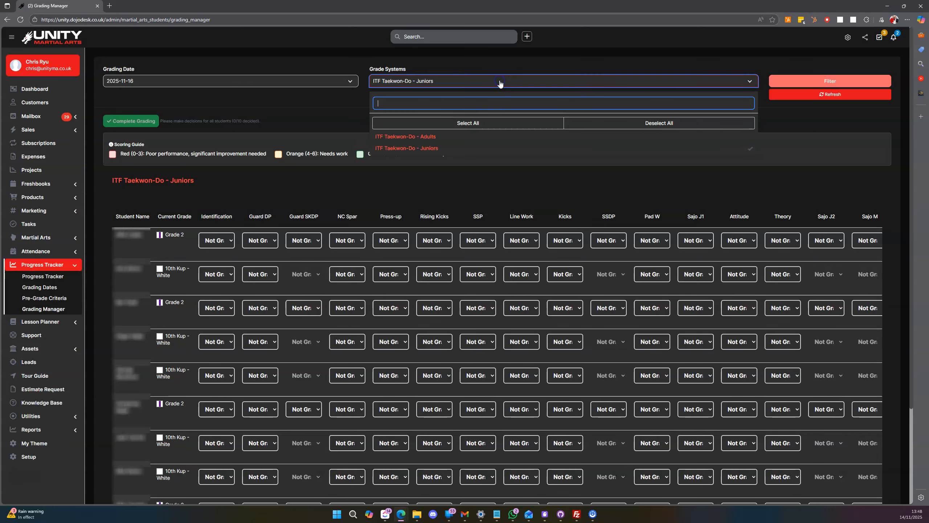
left_click(426, 138)
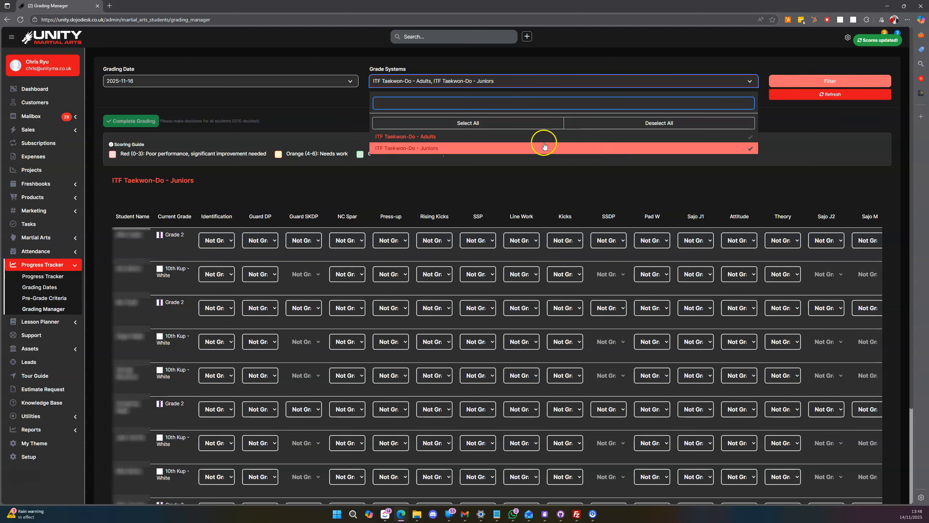
left_click(523, 137)
left_click(750, 59)
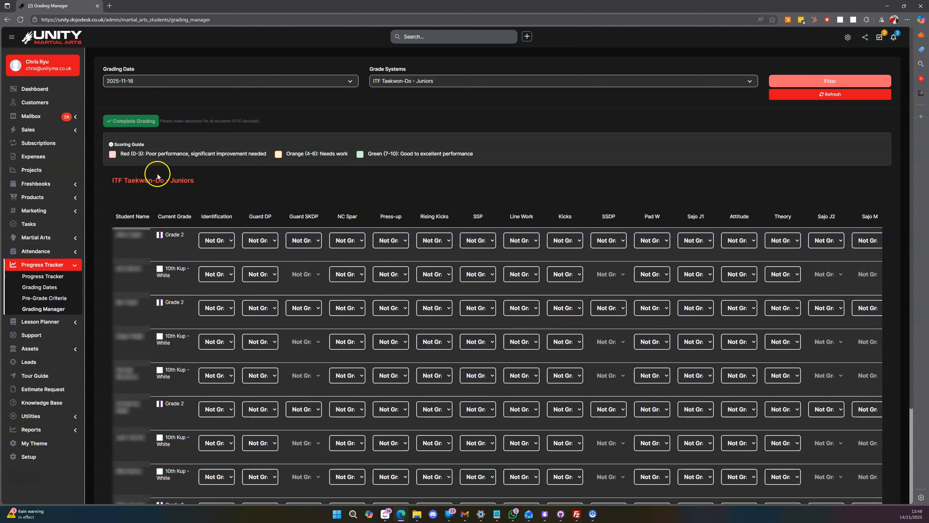
Examine the juniors' grading table, the scores available for Identification, and the red, orange and green ranges in the scoring guide.
scroll(158, 174, "down", 1)
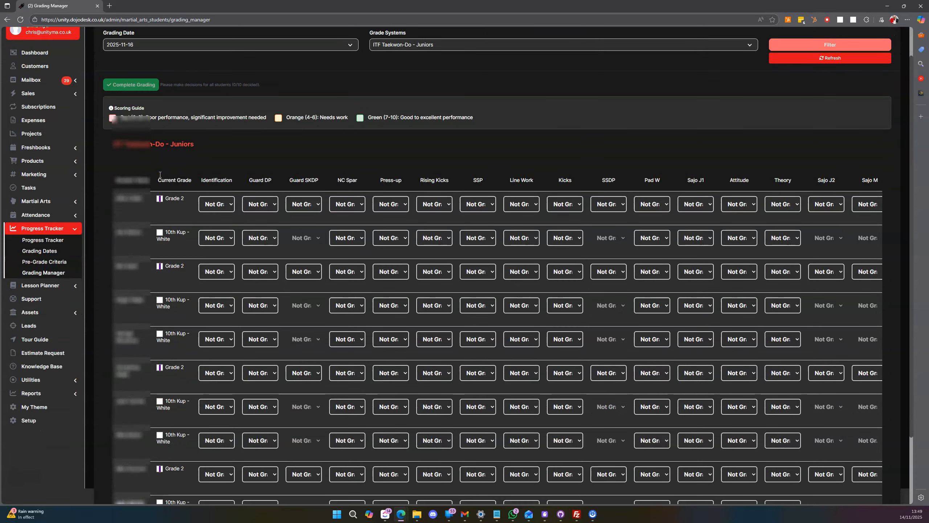
scroll(160, 177, "down", 2)
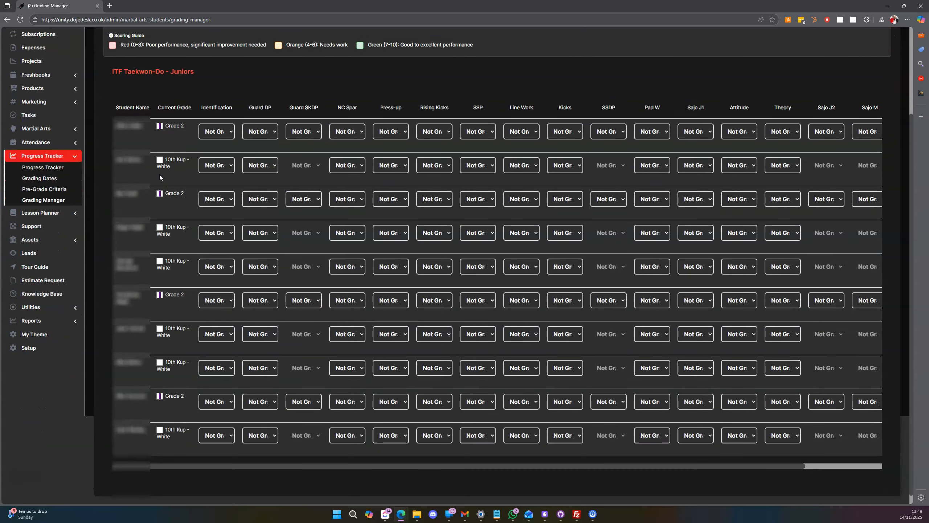
scroll(160, 178, "up", 2)
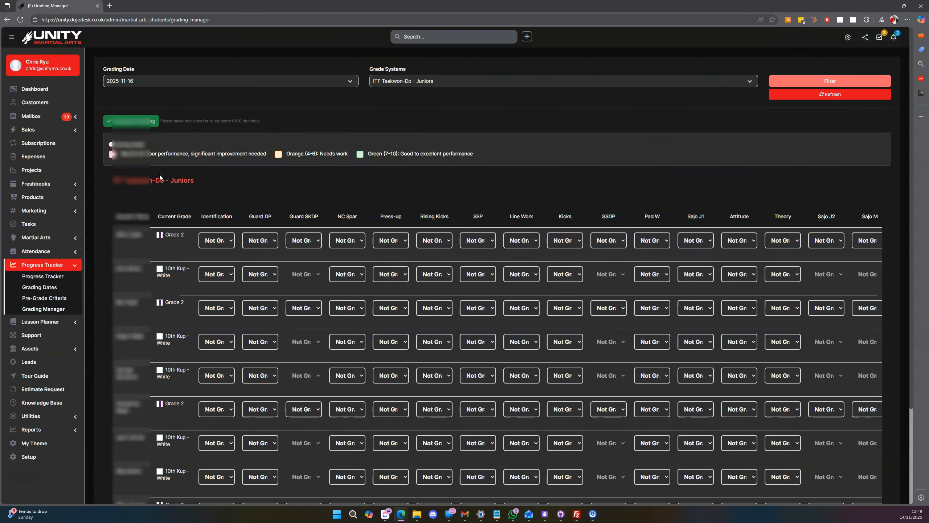
left_click(170, 178)
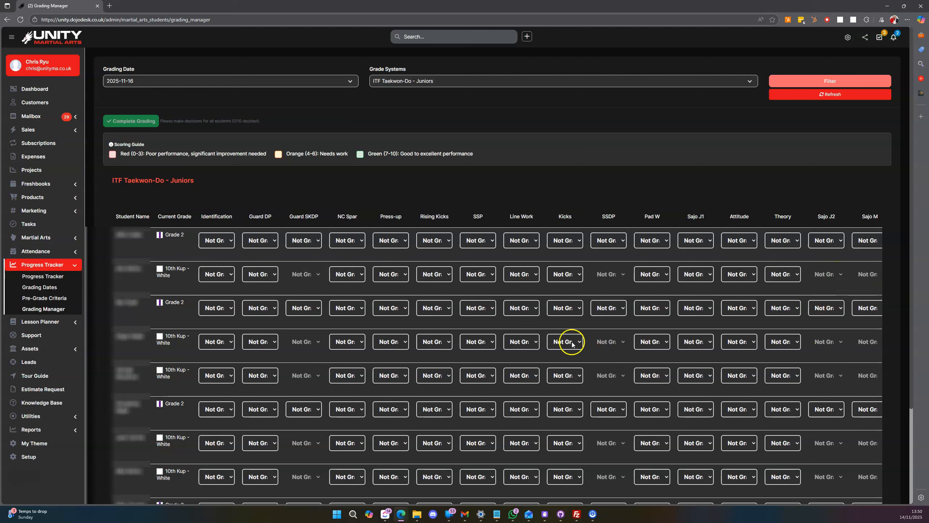
left_click(226, 241)
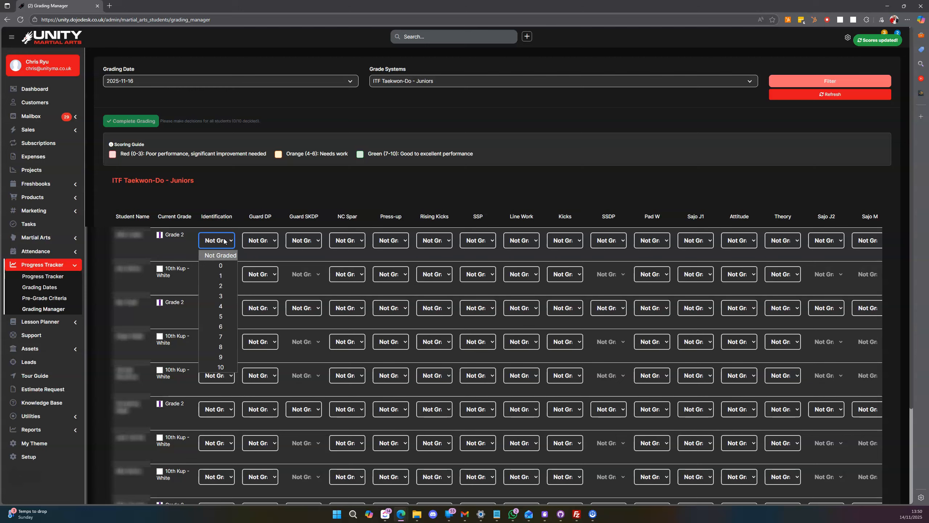
left_click(225, 297)
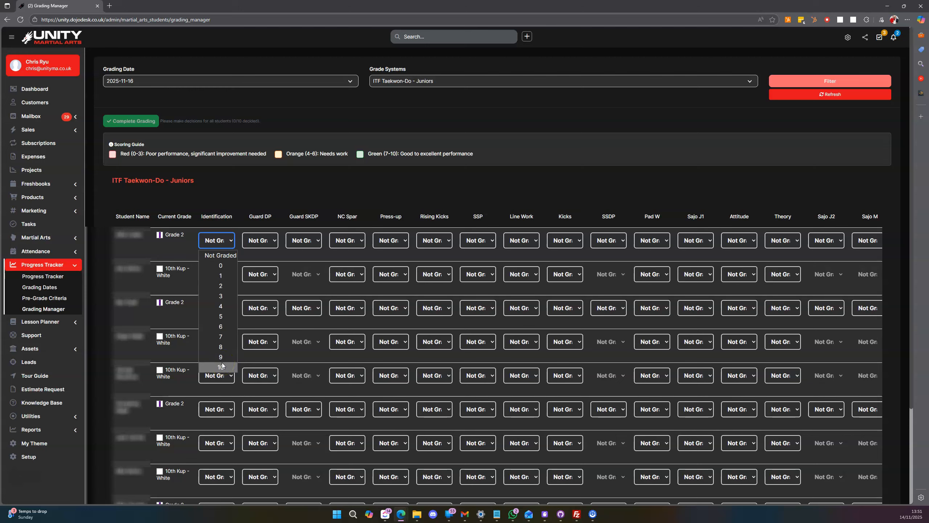
left_click(215, 188)
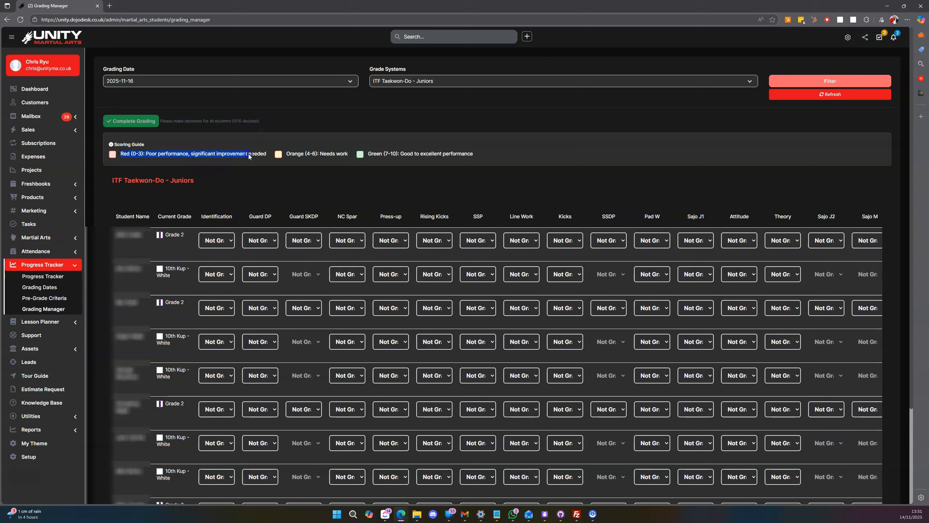
left_click(289, 154)
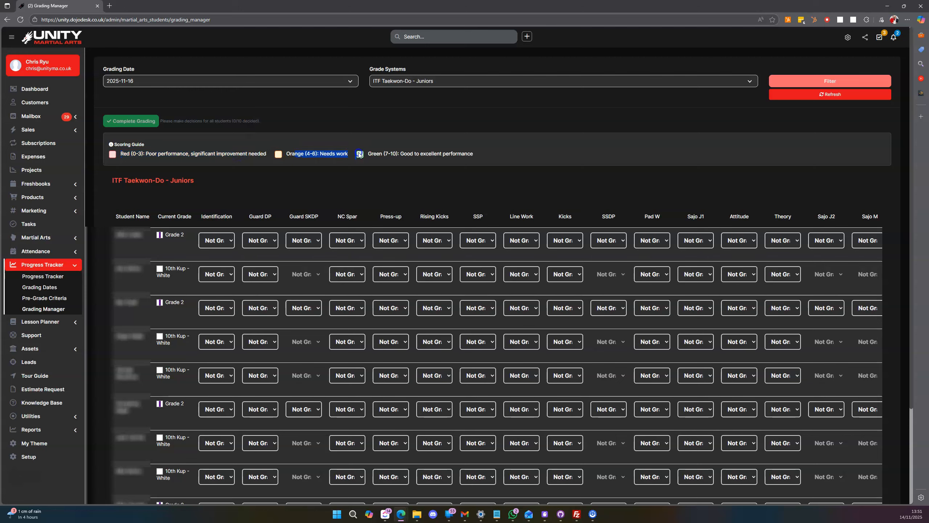
left_click_drag(367, 154, 462, 154)
left_click(428, 154)
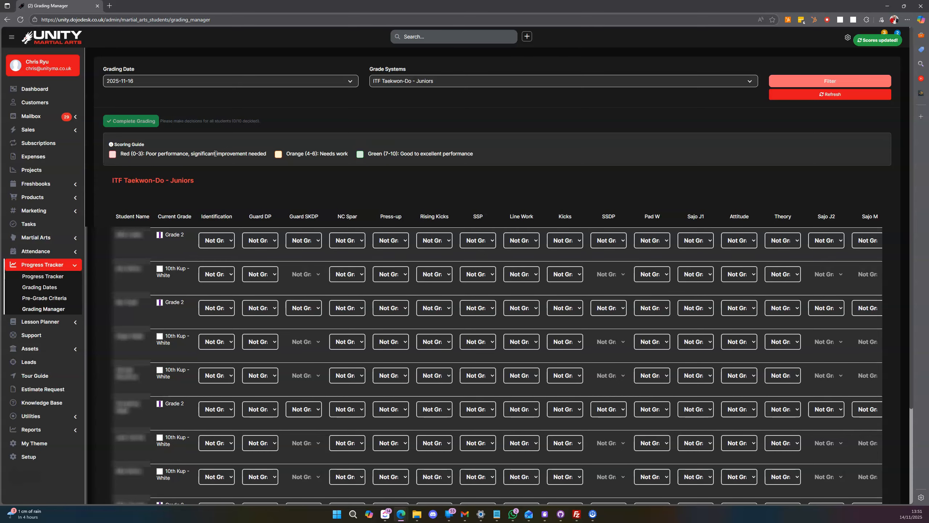
Score the first listed student 10 for Identification, 8 for Guard DP, 8 for Guard SKDP and 5 for NC Spar.
left_click(218, 240)
left_click(219, 367)
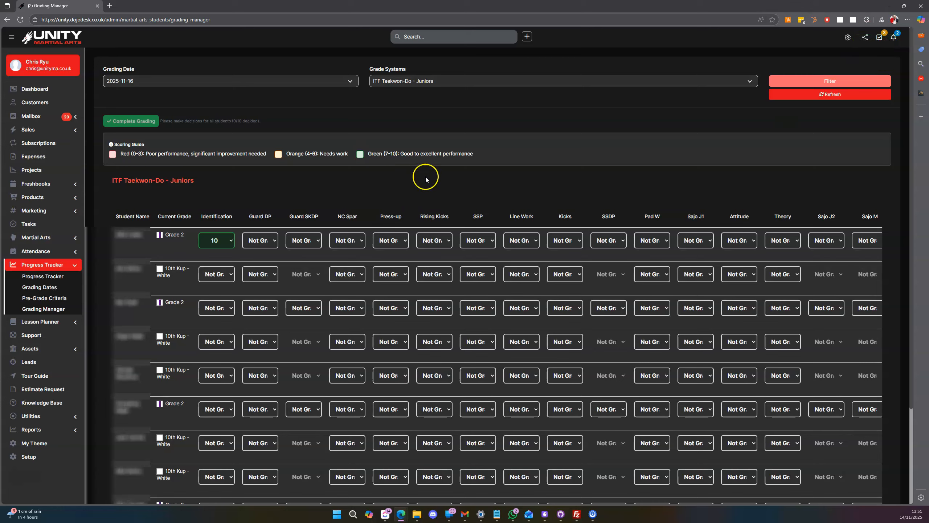
left_click(265, 242)
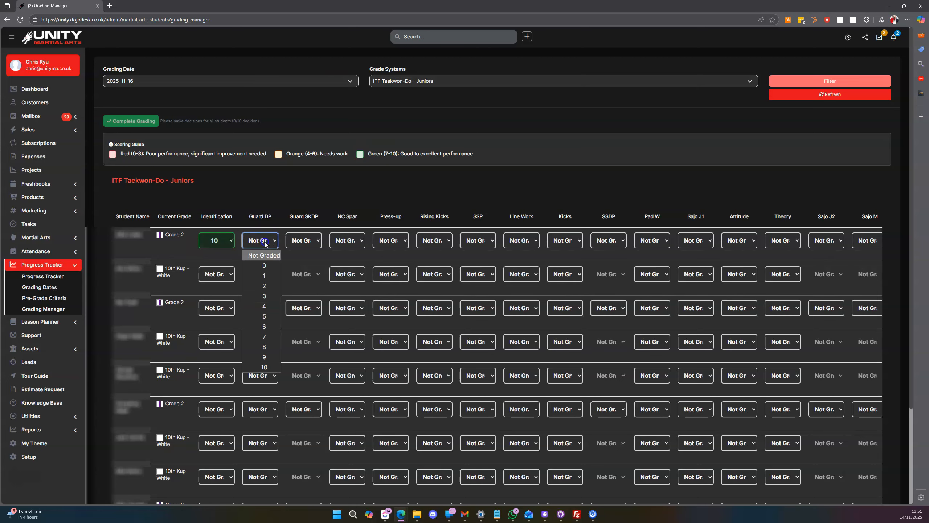
left_click(265, 350)
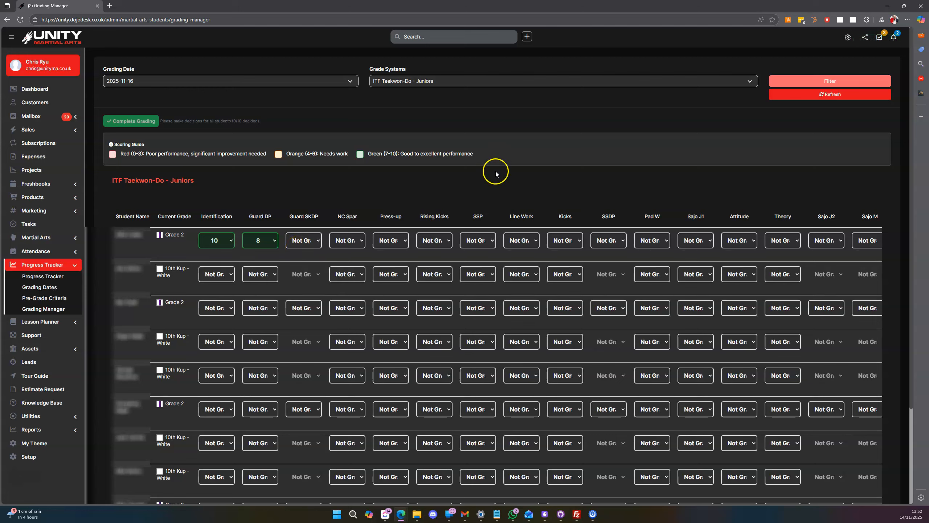
left_click(315, 242)
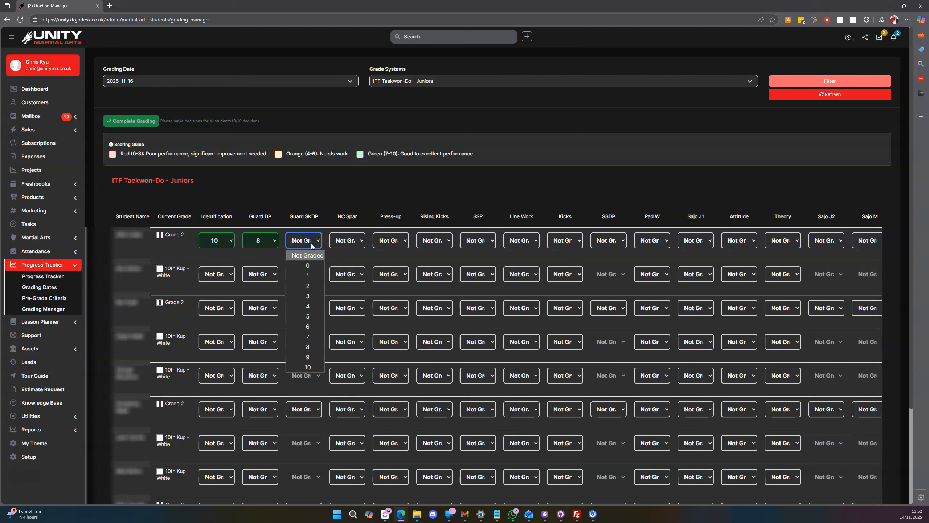
left_click(308, 347)
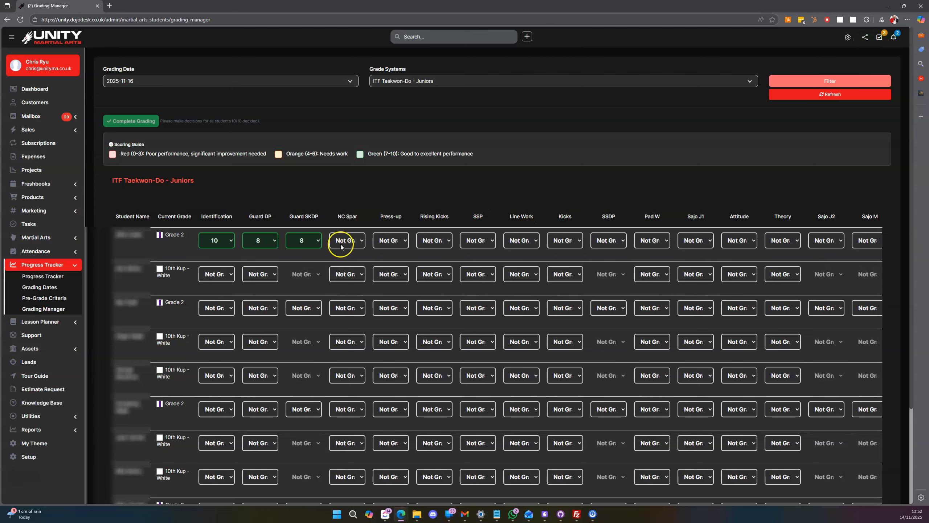
left_click(357, 245)
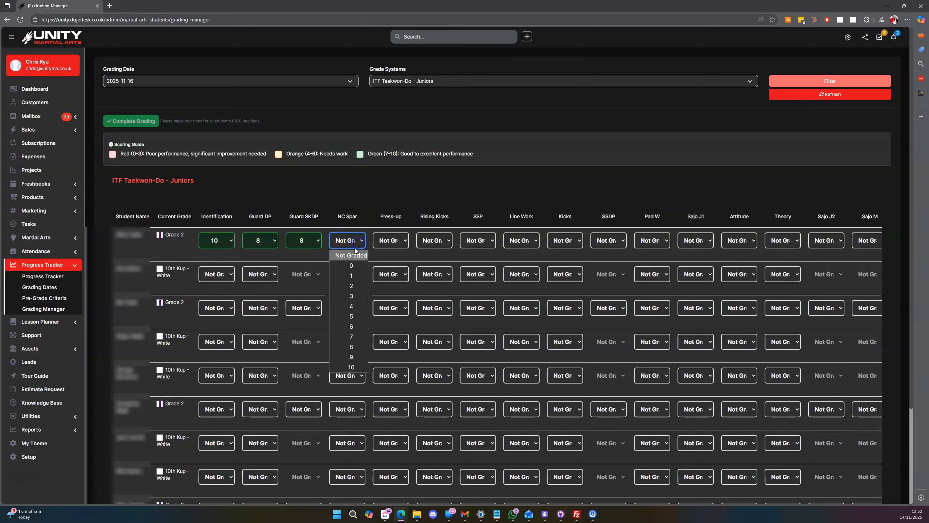
left_click(353, 316)
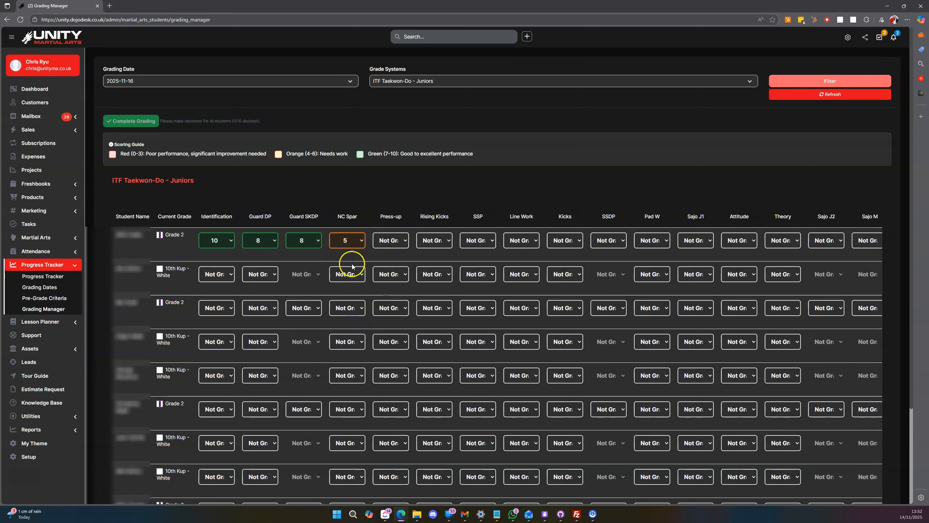
Score the first student 1 for Press-up and 1 for Rising Kicks.
left_click(390, 240)
left_click(391, 278)
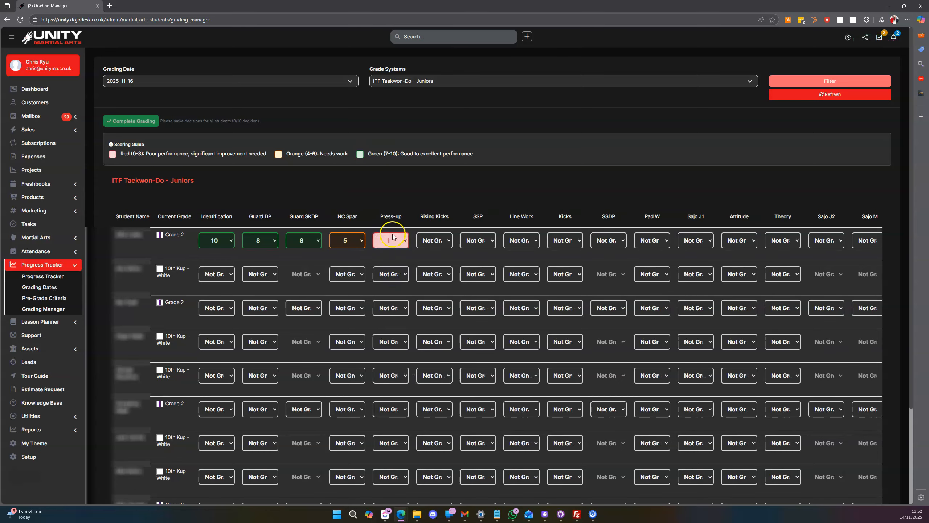
left_click(430, 241)
left_click(438, 275)
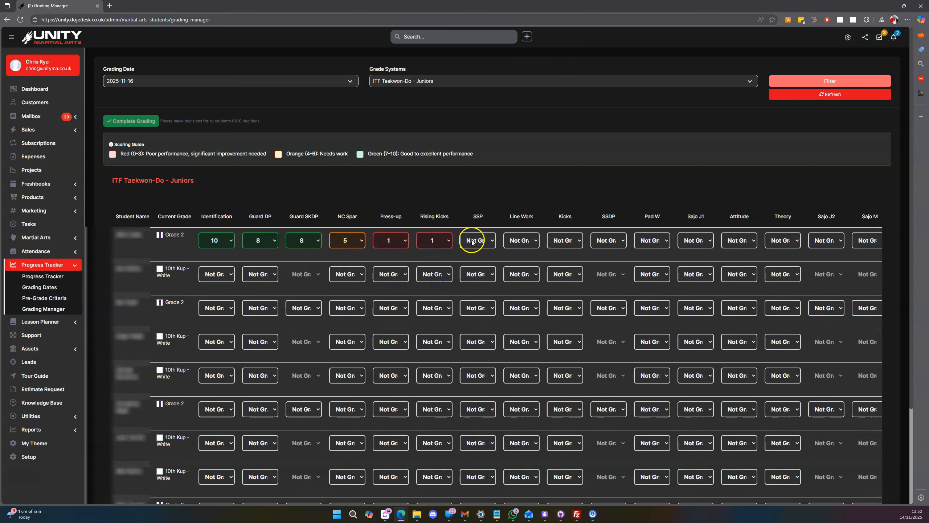
Score the first student 6 for SSP and 9 for Line Work.
left_click(475, 240)
left_click(481, 324)
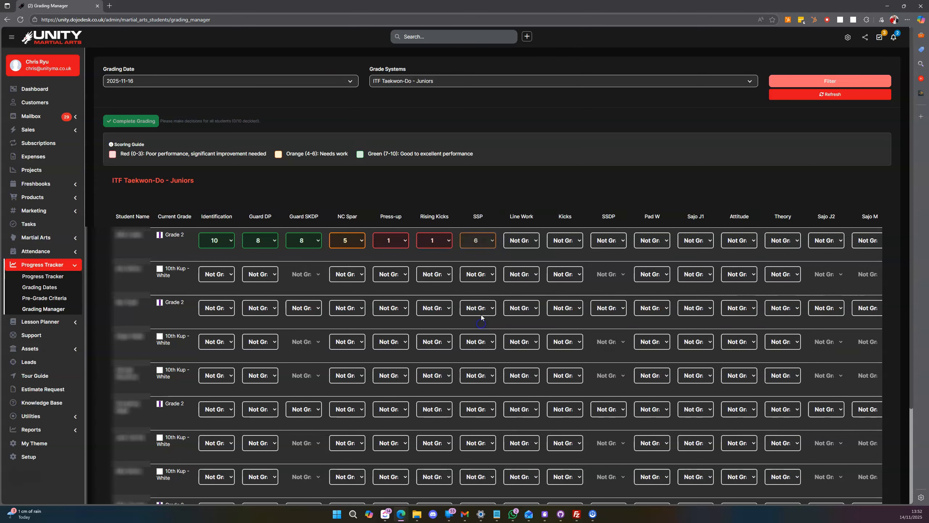
left_click(519, 240)
left_click(519, 352)
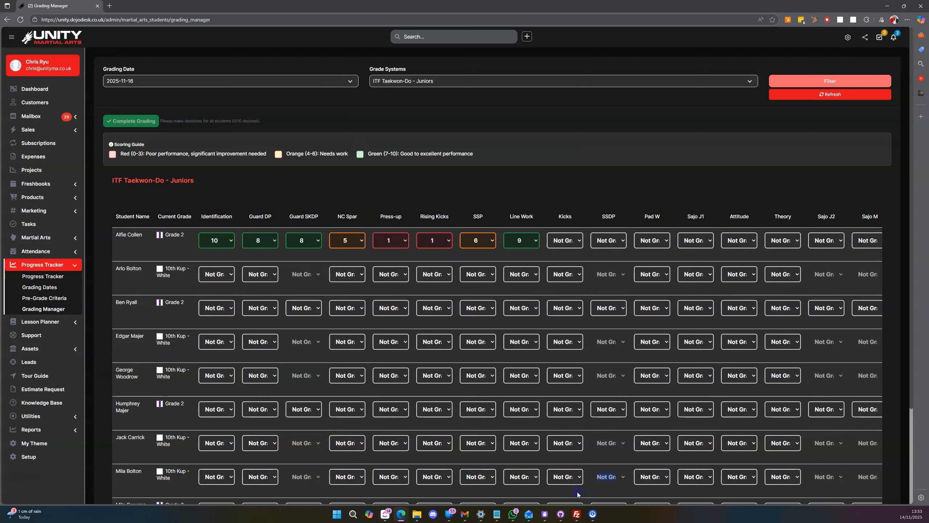
Check the first student's suggested result and set their Sajo J1 score to 10.
scroll(563, 499, "down", 3)
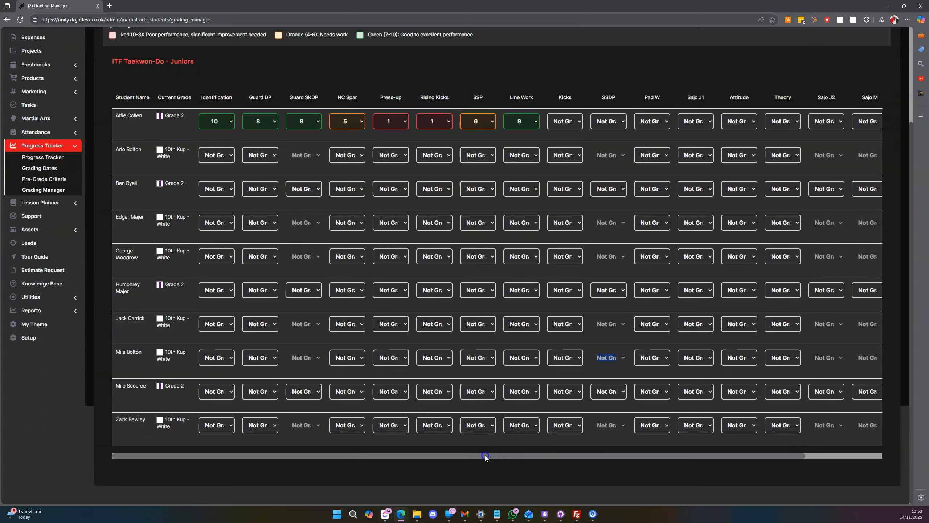
left_click_drag(487, 456, 637, 457)
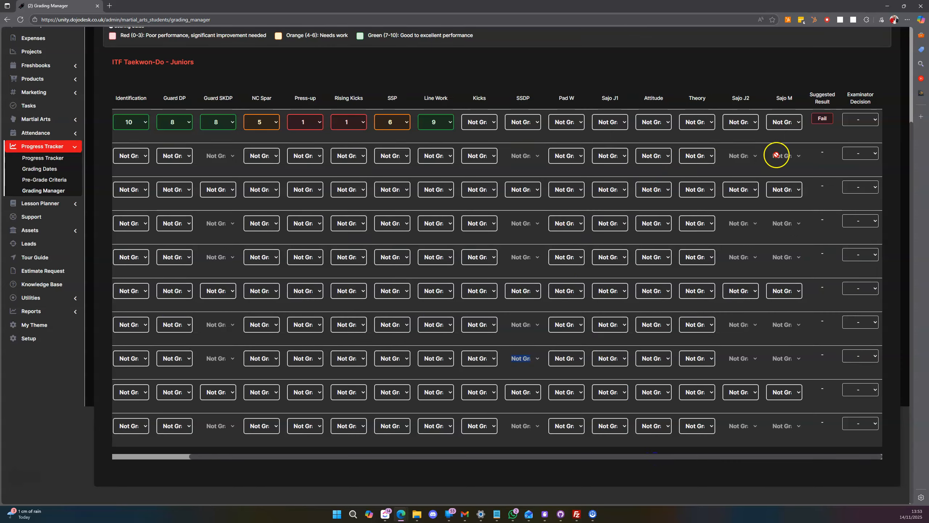
scroll(776, 153, "up", 2)
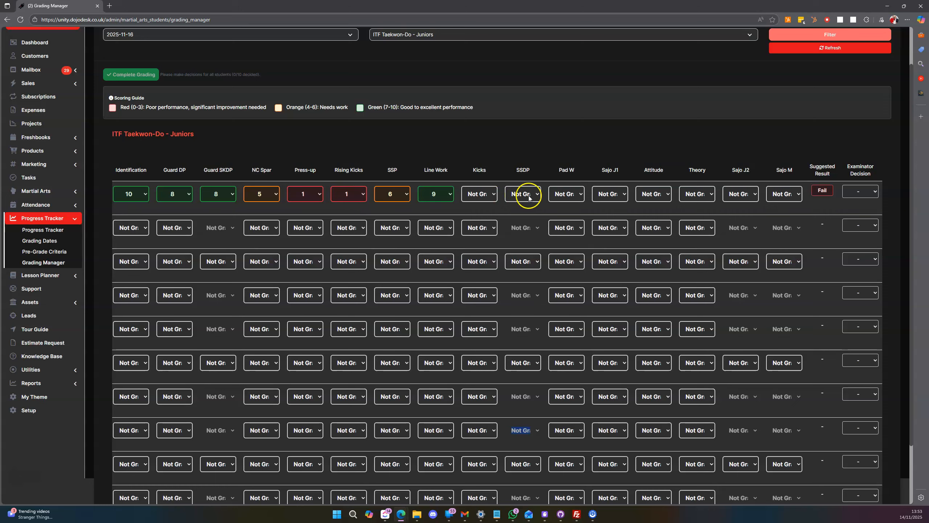
left_click(605, 193)
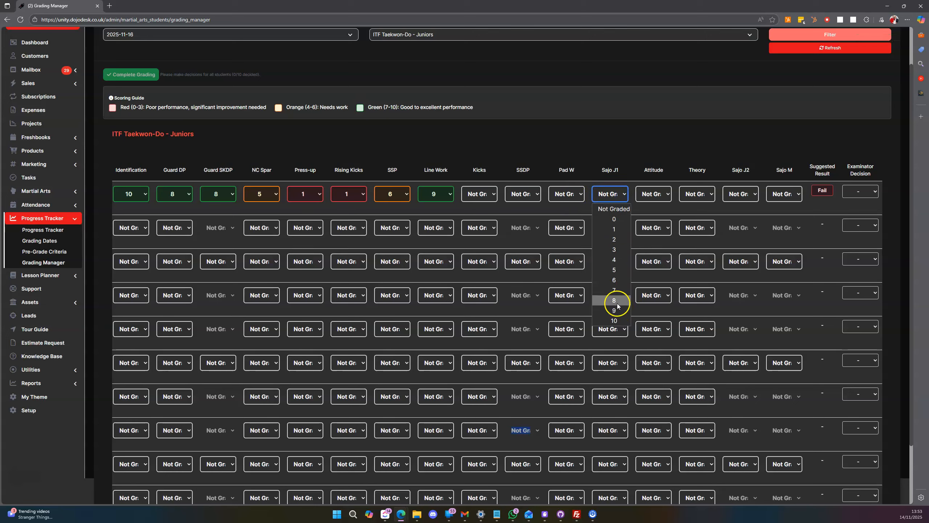
left_click(615, 319)
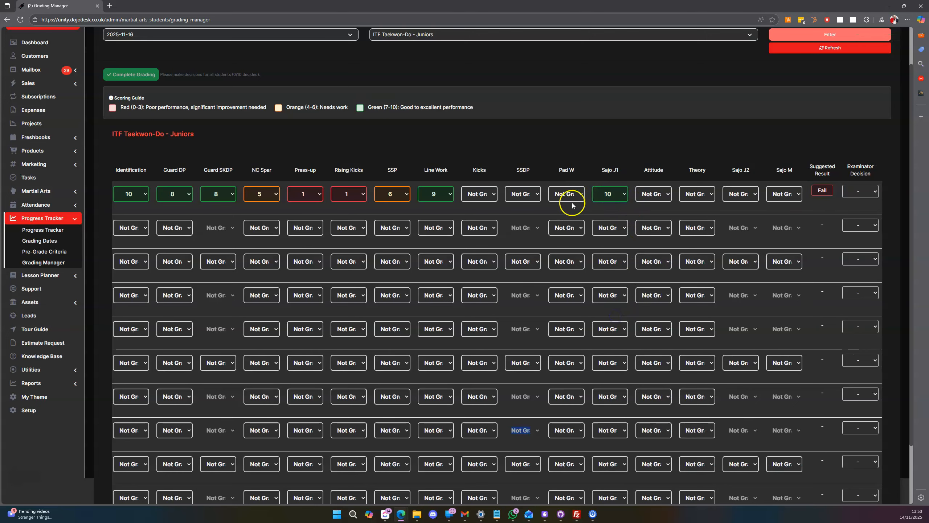
Raise the first student's Rising Kicks score to 6 and Press-up score to 4.
left_click(345, 196)
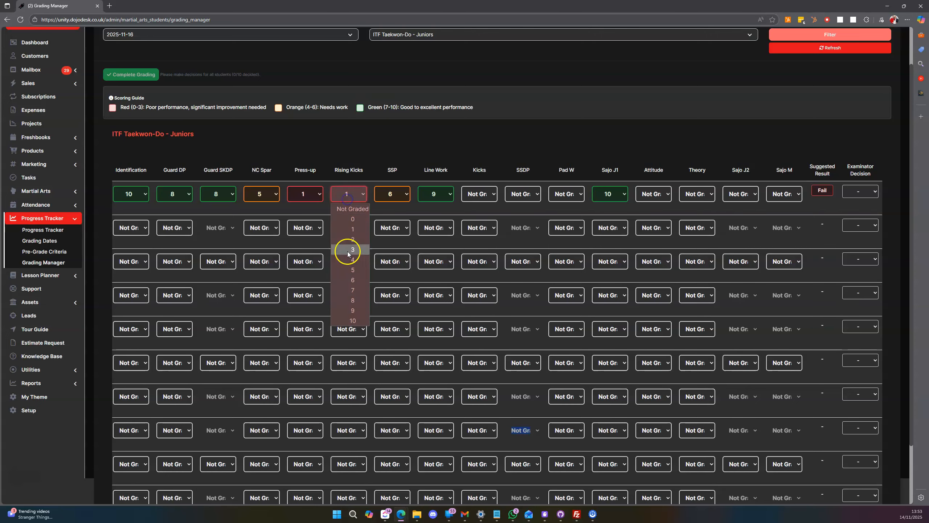
left_click(353, 282)
left_click(318, 195)
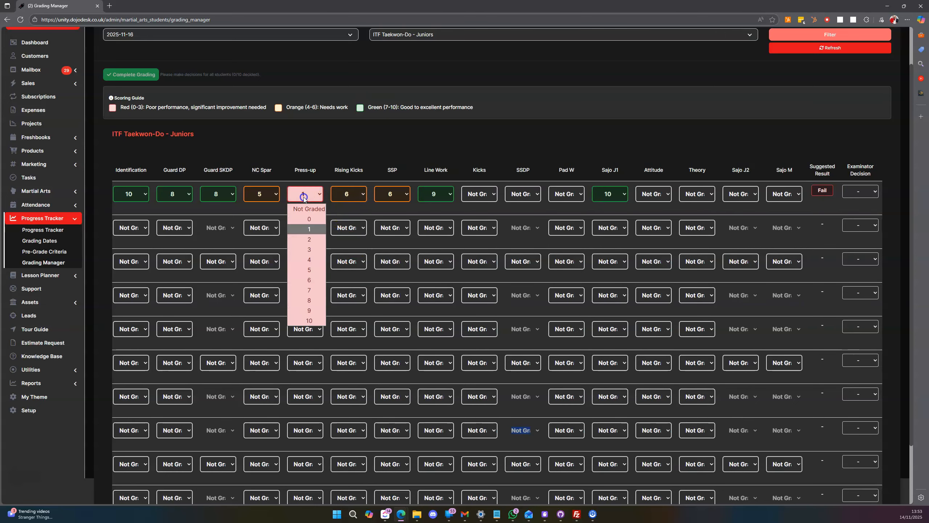
left_click(305, 271)
left_click(306, 193)
left_click(310, 259)
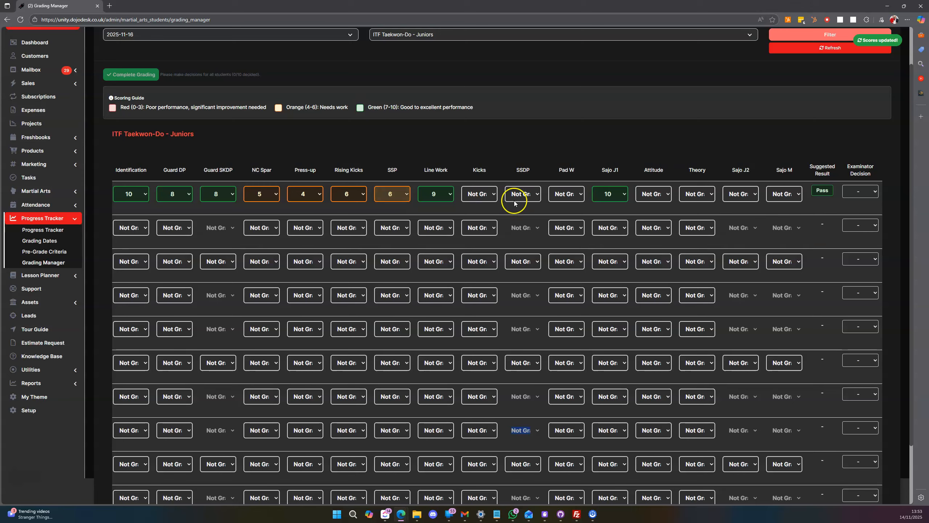
Set the first student's examinator decision to Pass, and change that decision to Fail.
left_click(867, 194)
left_click(865, 215)
left_click(865, 194)
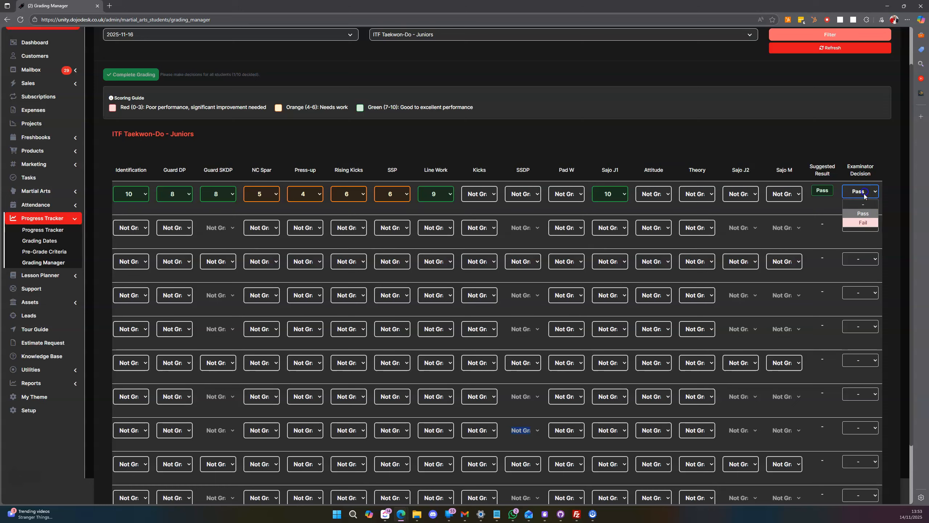
left_click(863, 225)
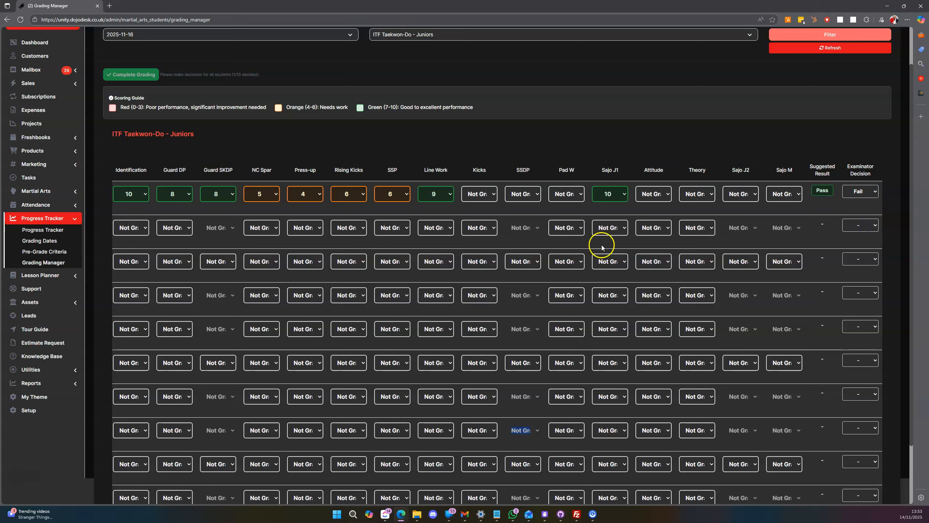